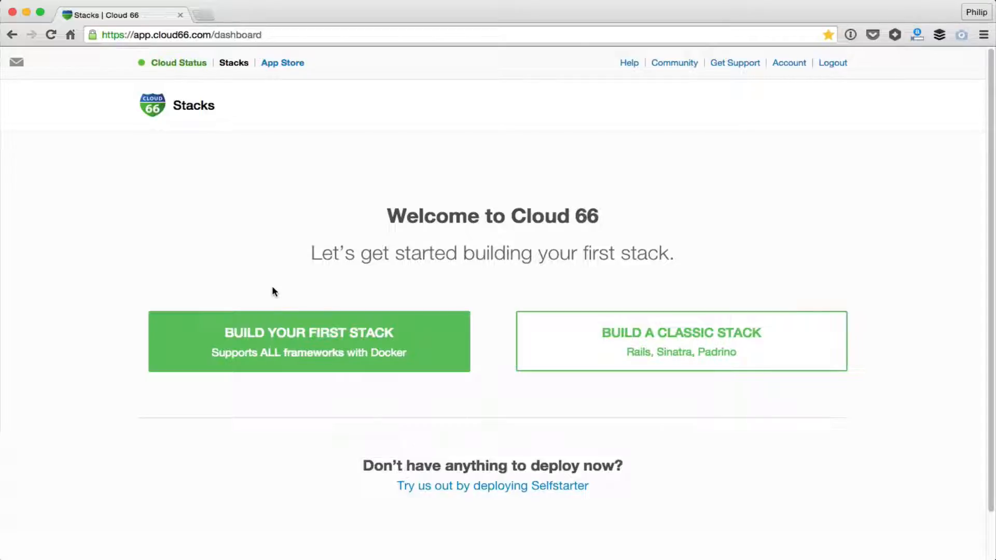
- Start building a first Docker-based stack, name it "Let's chat" and keep Production as its environment
click(273, 352)
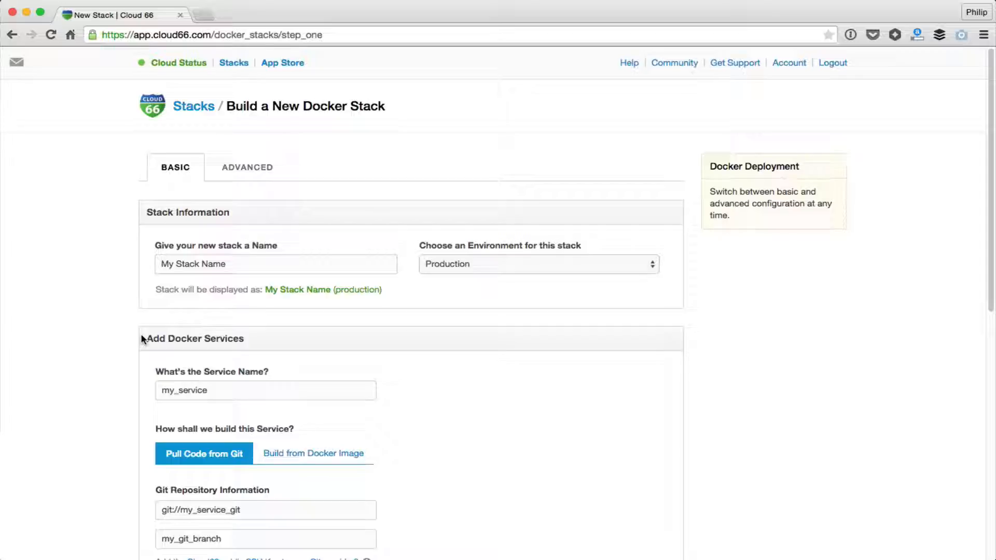
triple_click(245, 265)
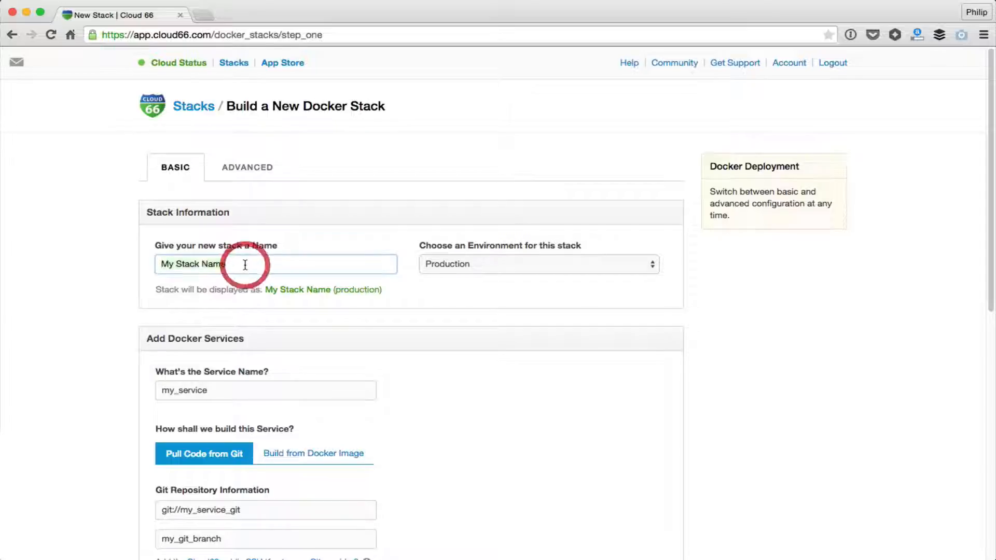
key(BackSpace)
text(Let's chat)
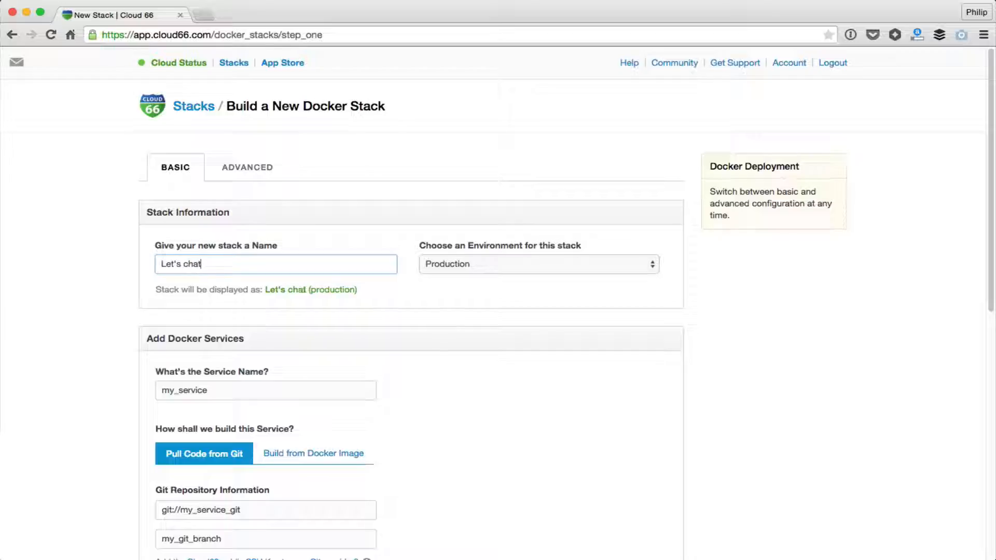
click(512, 264)
click(519, 265)
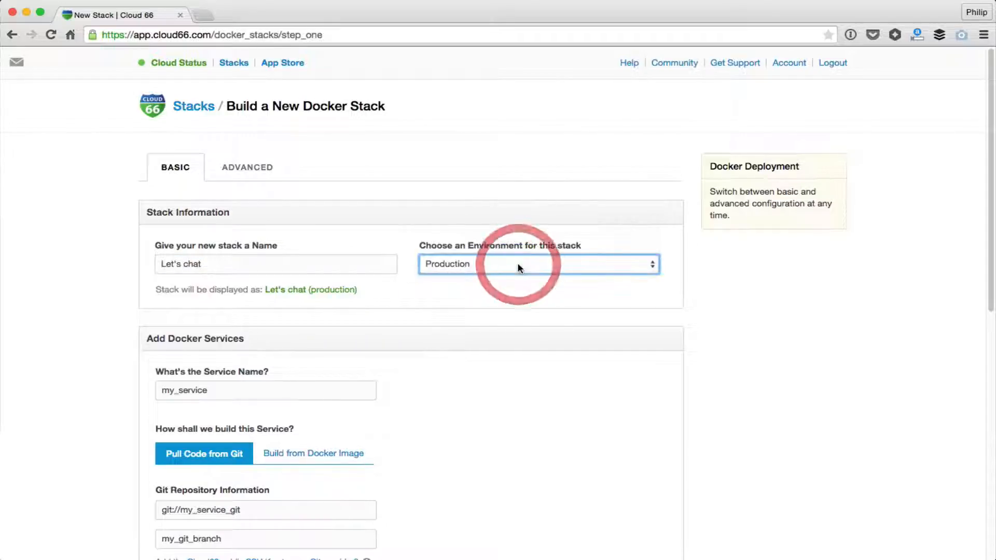
- Name the first Docker service lets_chat
scroll(476, 304, down, 2)
scroll(478, 305, down, 4)
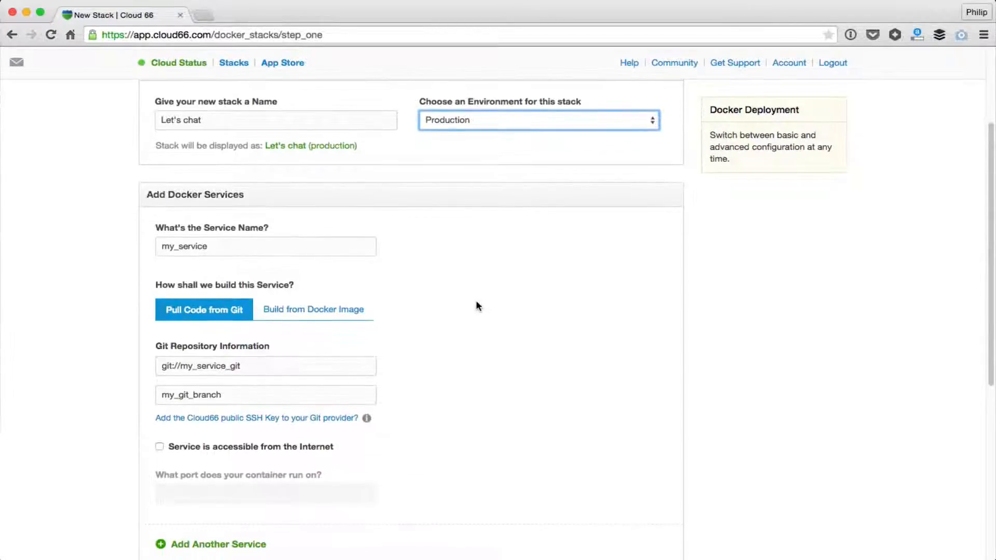
scroll(478, 307, down, 1)
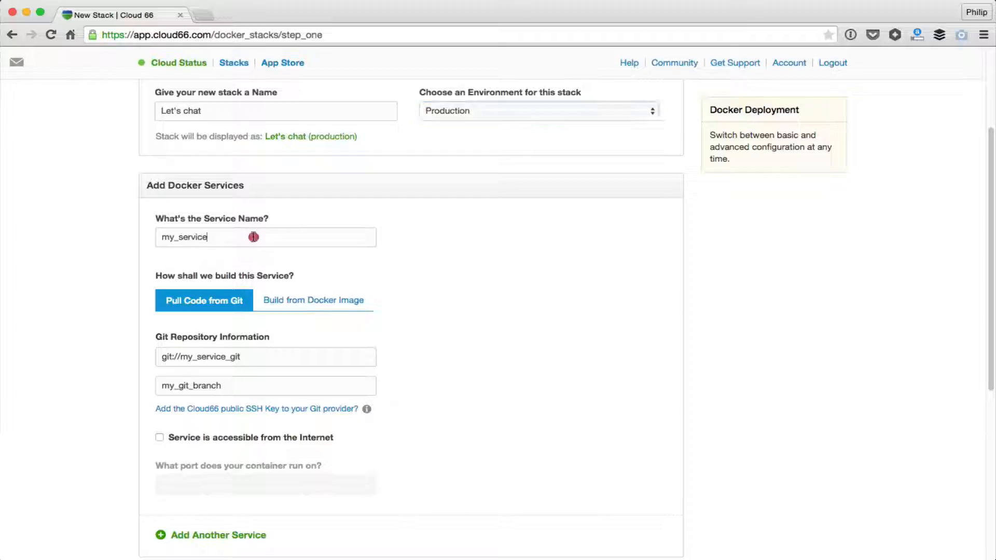
drag(252, 235, 160, 229)
text(lets_chat)
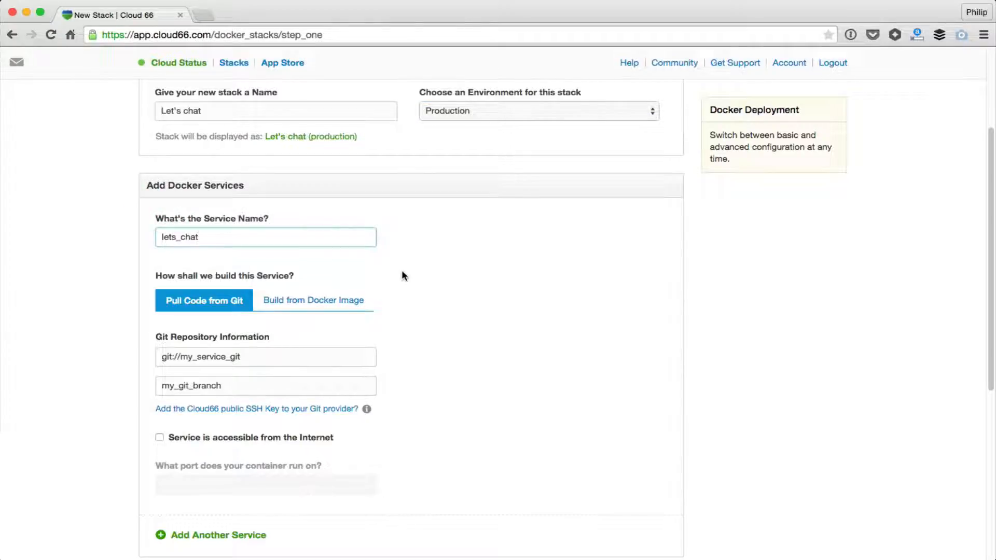
scroll(404, 276, down, 2)
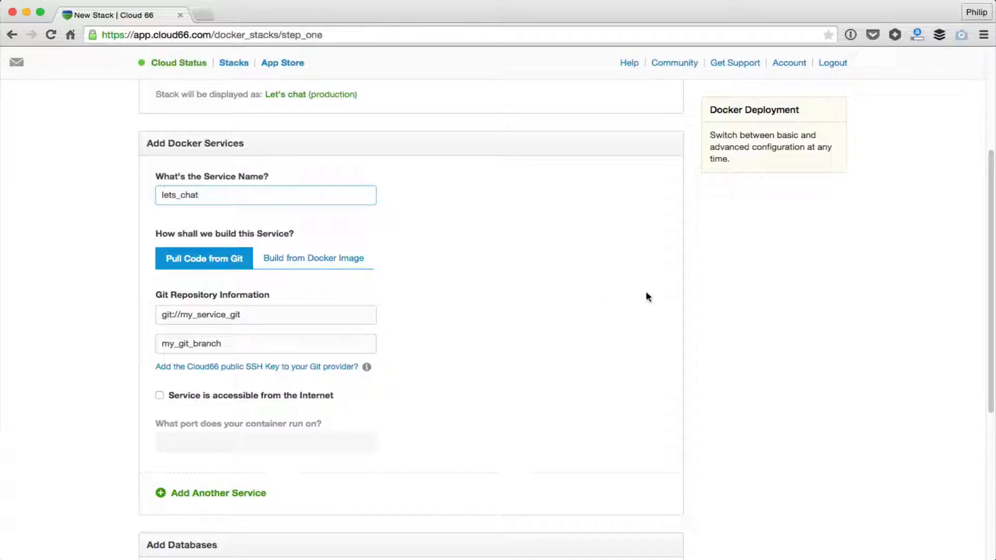
key(super+Tab)
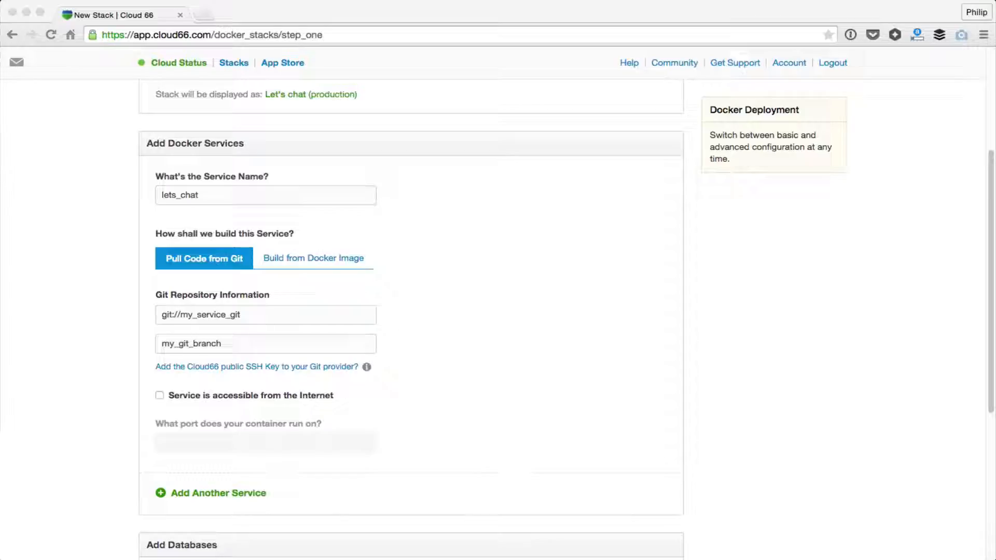
click(285, 315)
key(super+v)
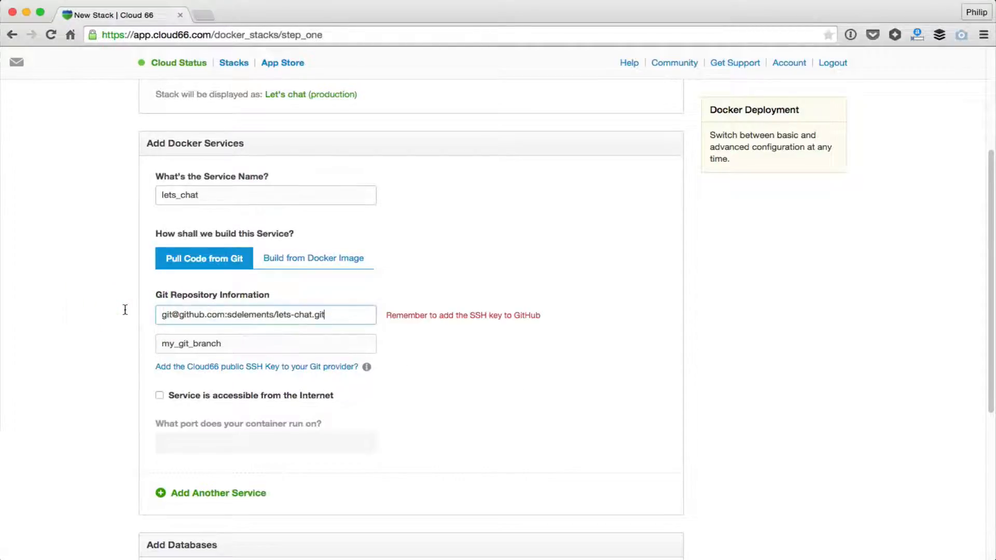
key(Tab)
text(master)
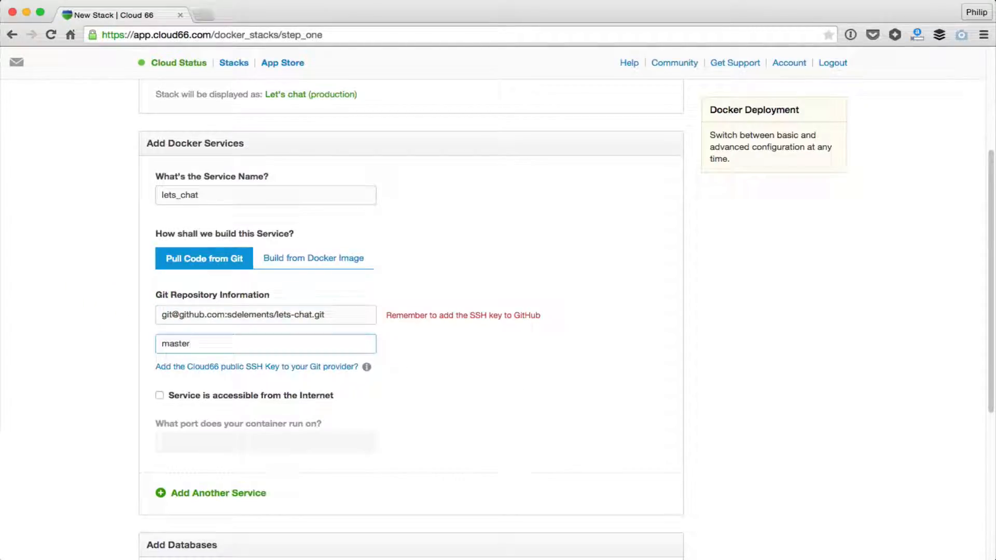
- Make the lets_chat service accessible from the Internet and set its container port to 5000
click(159, 395)
click(257, 438)
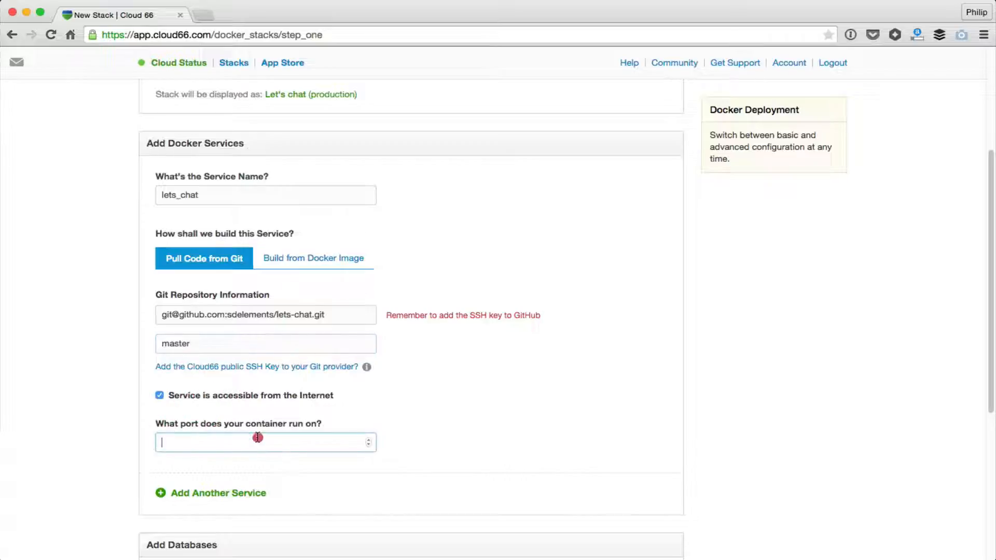
text(5000)
click(487, 430)
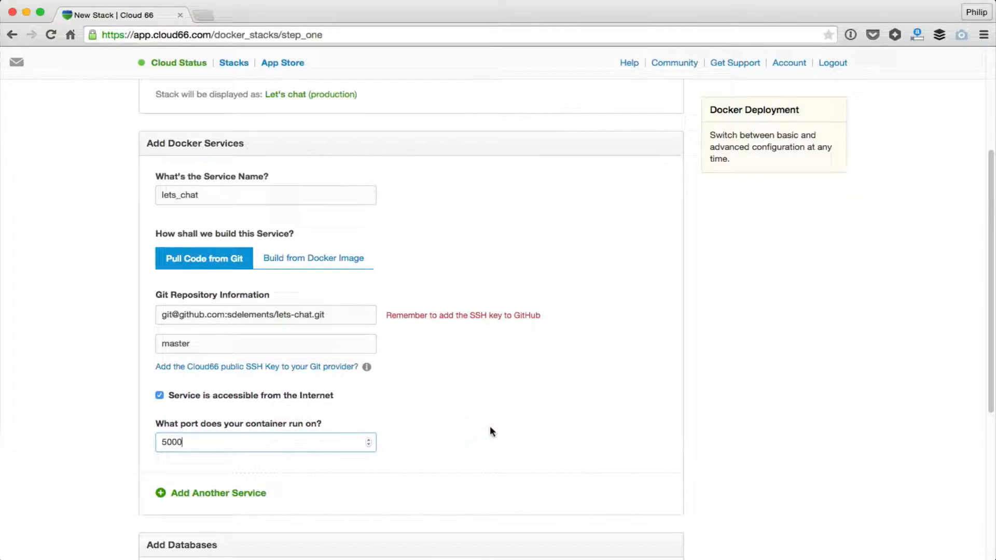
- Add a MongoDB database to the stack
scroll(490, 428, down, 5)
click(366, 426)
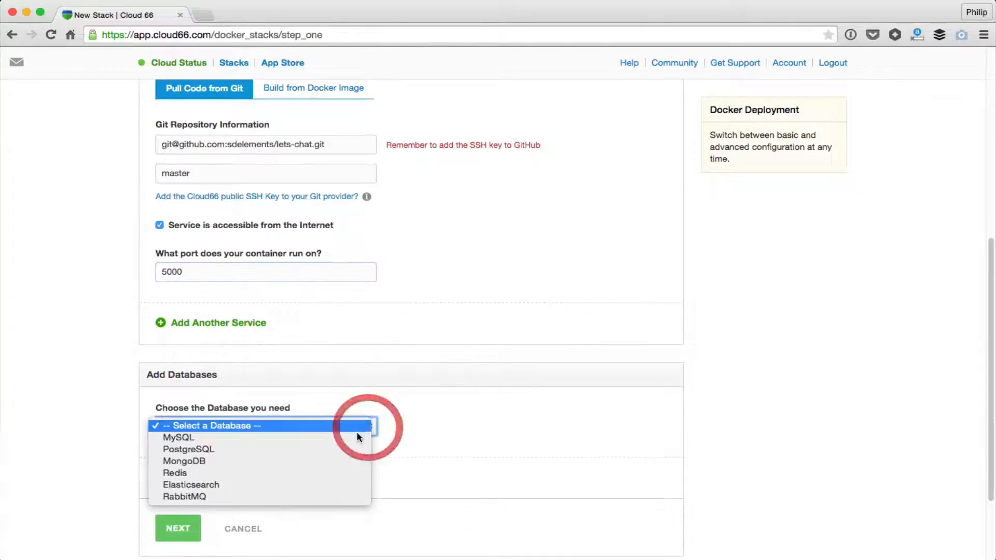
click(322, 461)
click(456, 407)
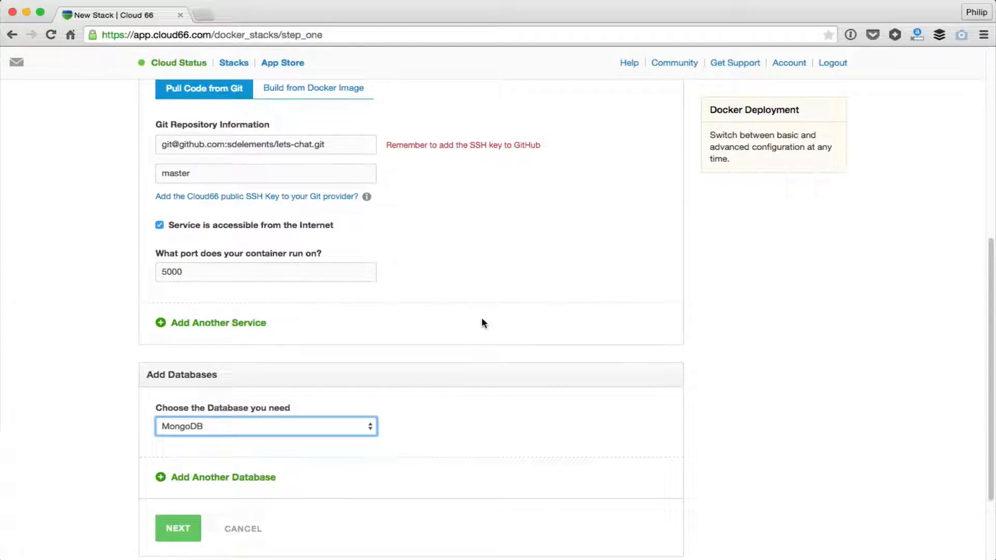
- Review the stack's generated YAML service configuration in the advanced view, and continue to the deployment details
scroll(482, 320, up, 10)
scroll(482, 323, up, 2)
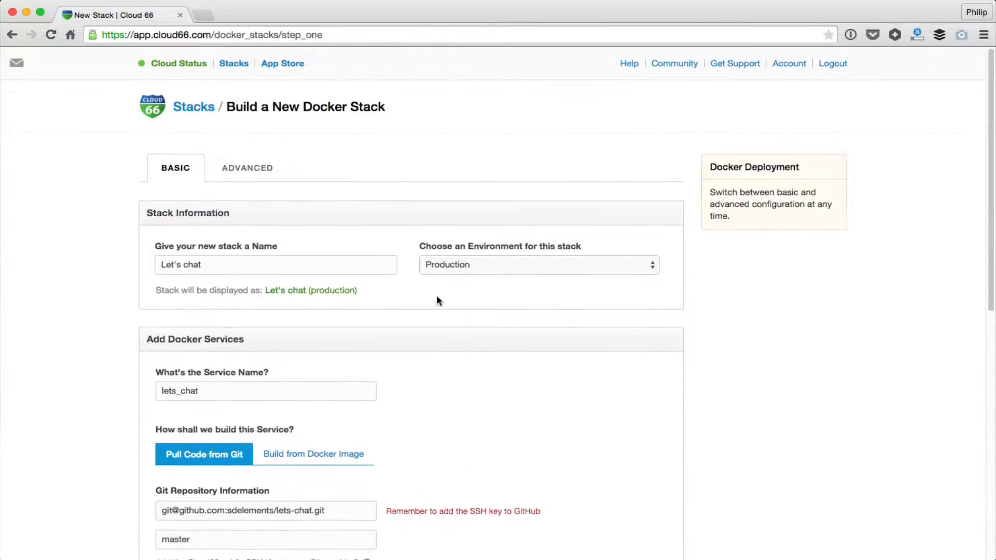
click(254, 170)
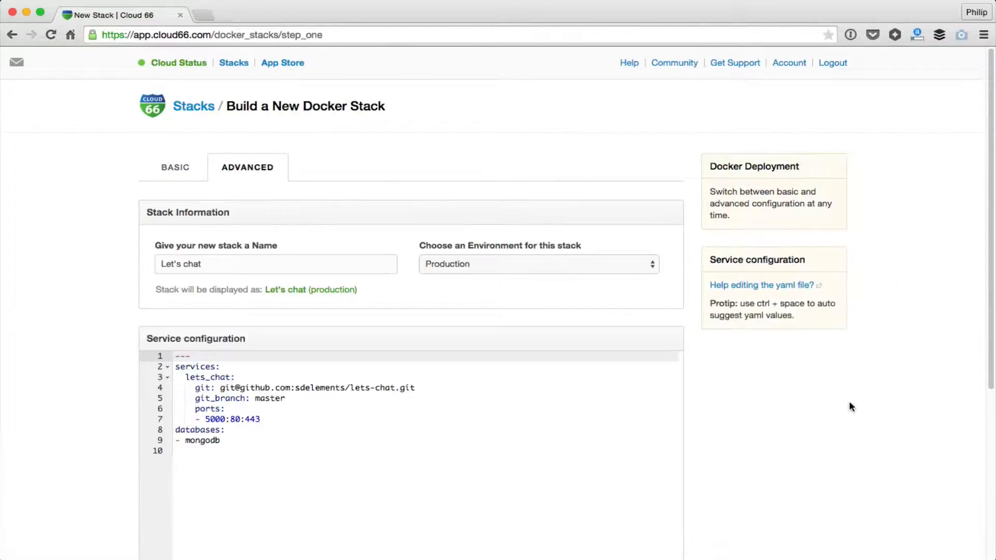
scroll(755, 405, down, 2)
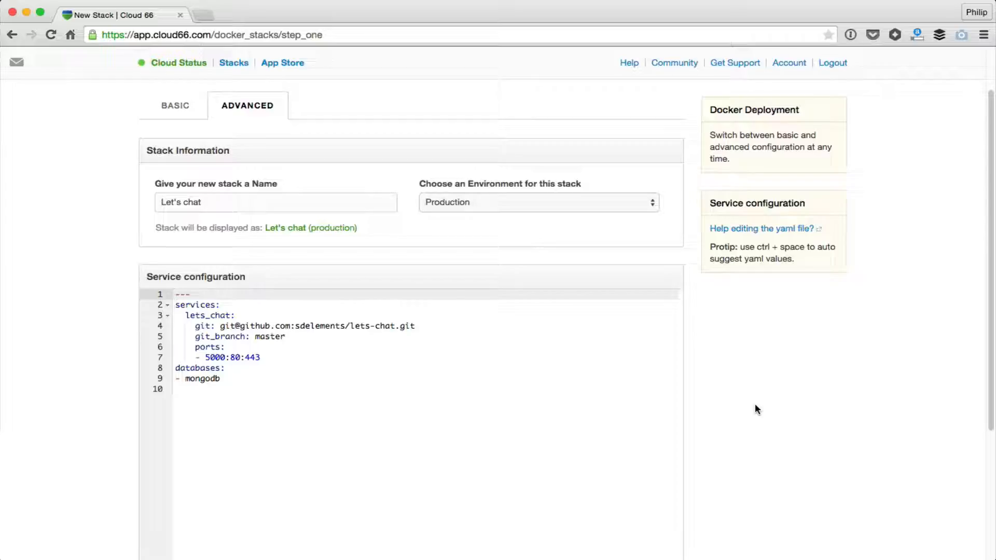
scroll(756, 409, up, 2)
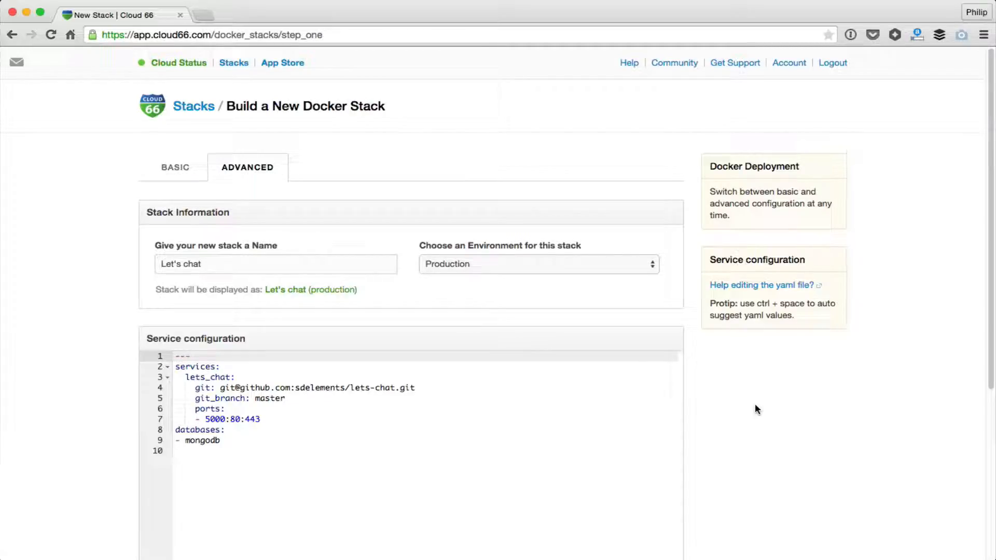
scroll(755, 410, down, 1)
scroll(755, 403, down, 5)
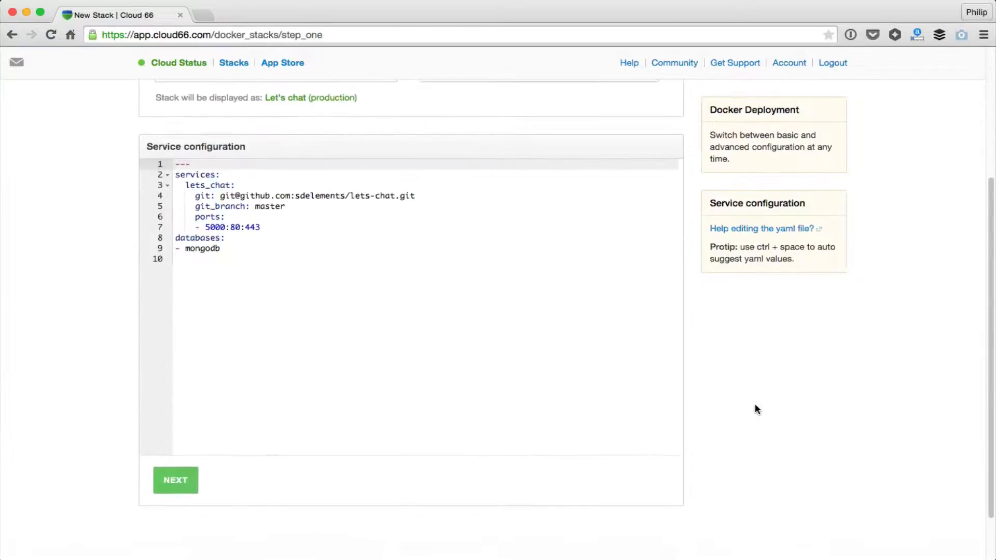
click(179, 481)
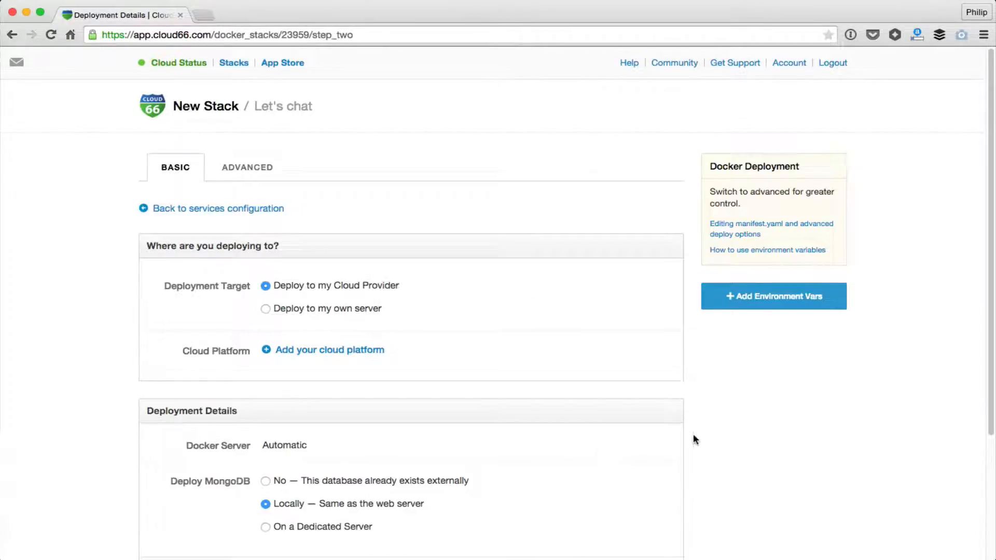
- Begin adding a new cloud platform with Amazon AWS as the provider and AWS as the cloud key's name
click(694, 435)
scroll(693, 436, down, 2)
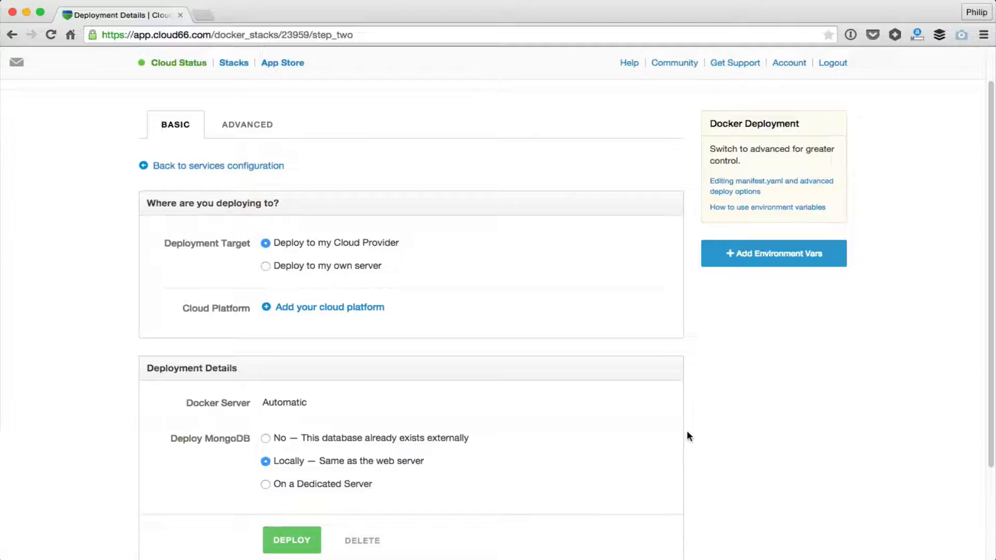
click(345, 312)
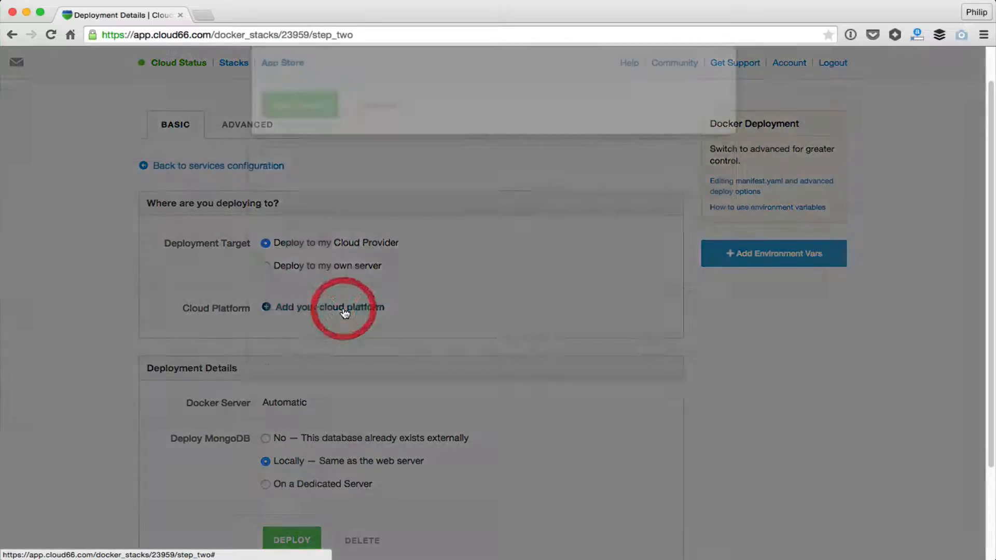
click(470, 217)
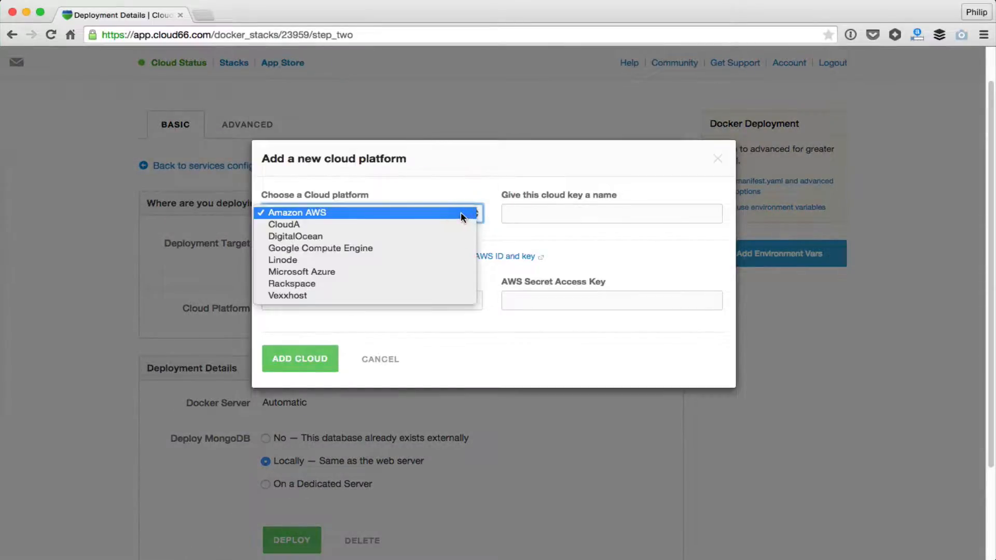
click(468, 216)
click(535, 215)
text(AWS)
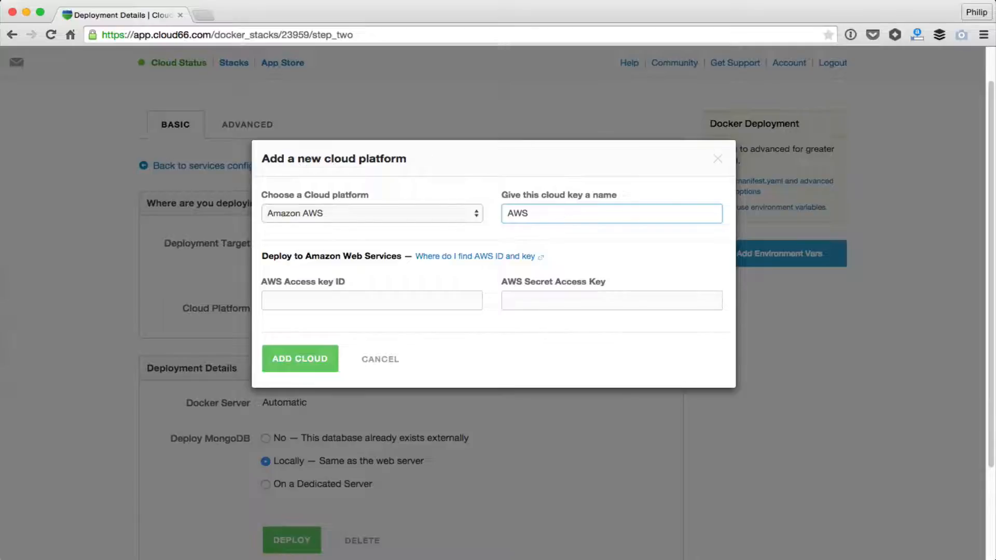
- Paste the AWS access key ID and AWS secret access key, add the cloud, and decline saving the login in 1Password
key(super+Tab)
click(374, 305)
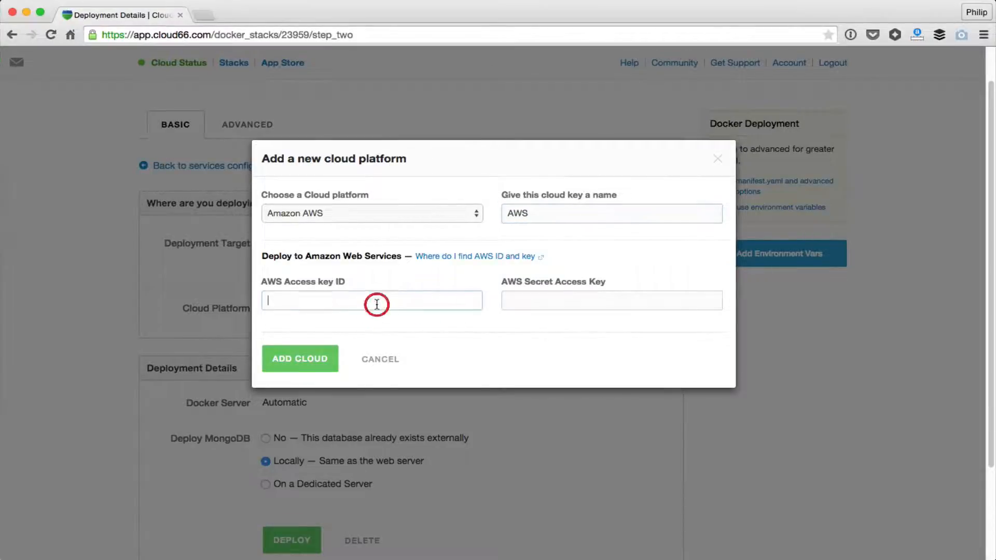
key(super+v)
key(super+Tab)
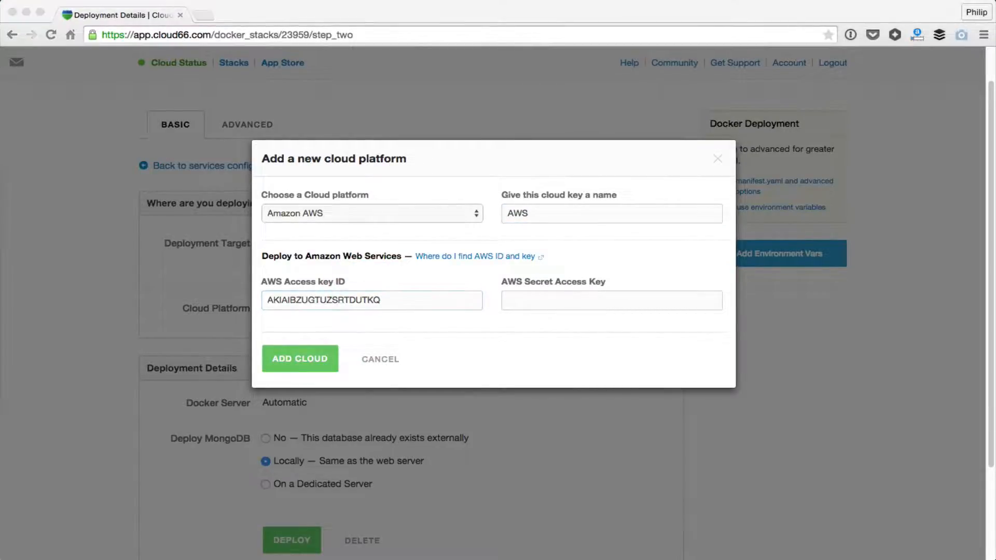
key(super+Tab)
click(599, 304)
key(super+v)
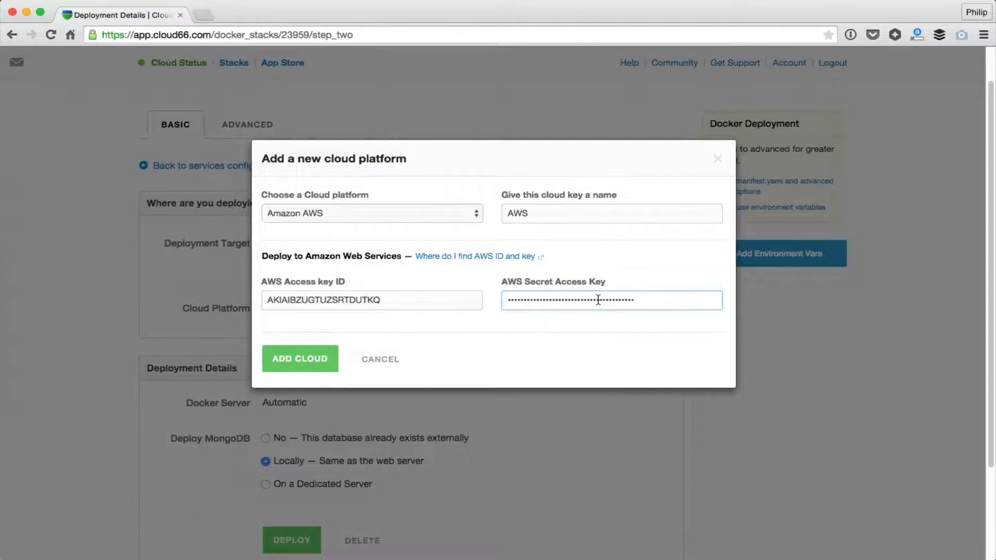
click(316, 358)
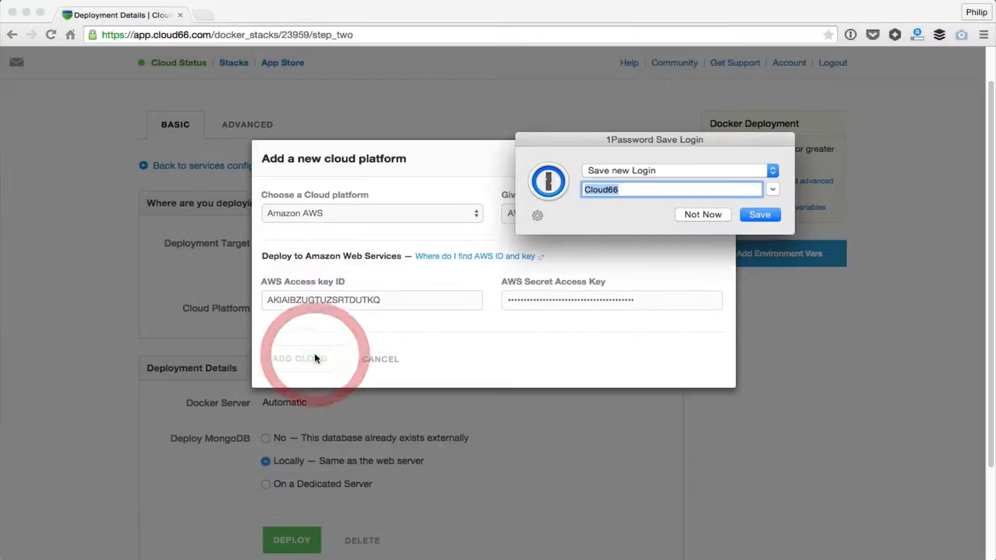
click(701, 217)
- Keep US East (Northern Virginia) as the server region, and set the server size to Compute optimized (c3.2xlarge) and the AWS platform to EC2-VPC
scroll(563, 324, down, 3)
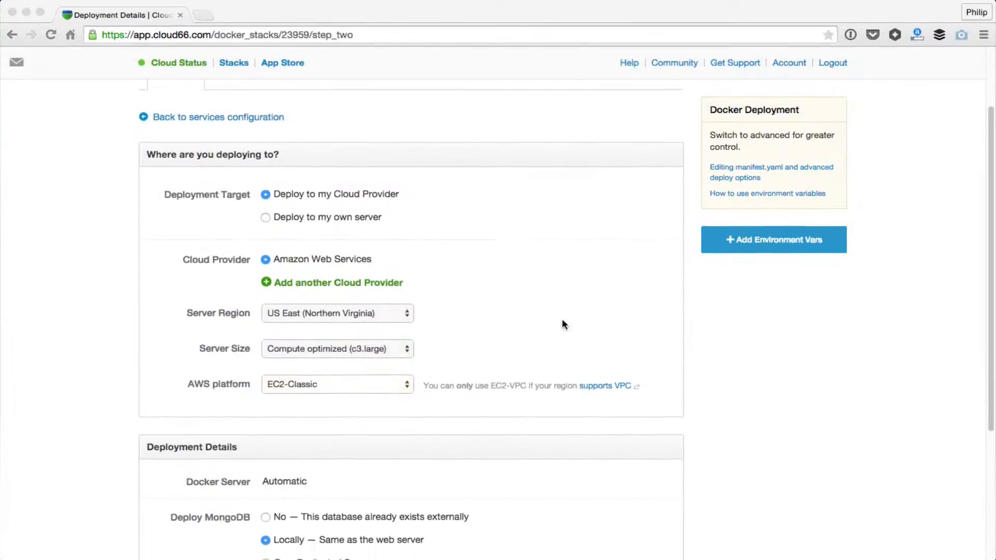
click(407, 299)
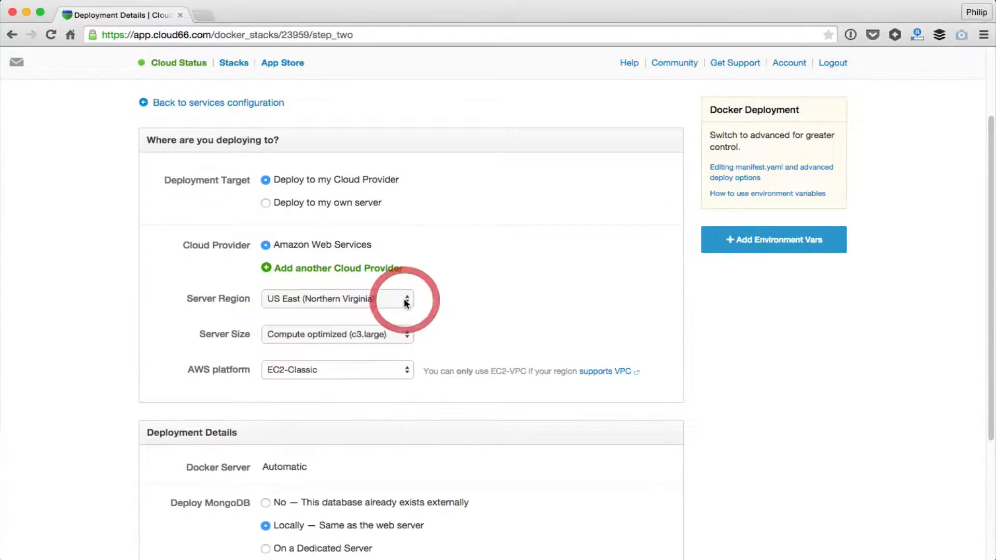
click(410, 294)
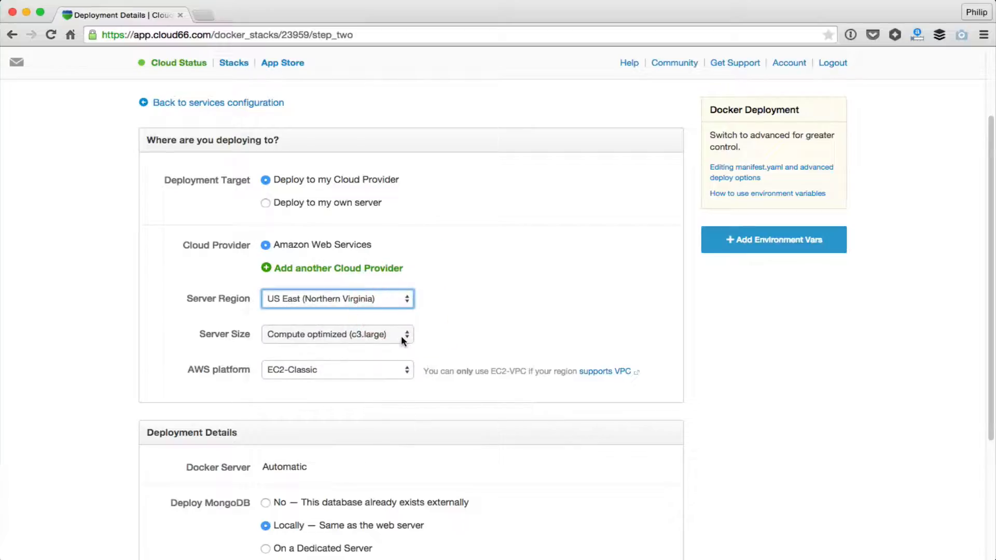
click(400, 335)
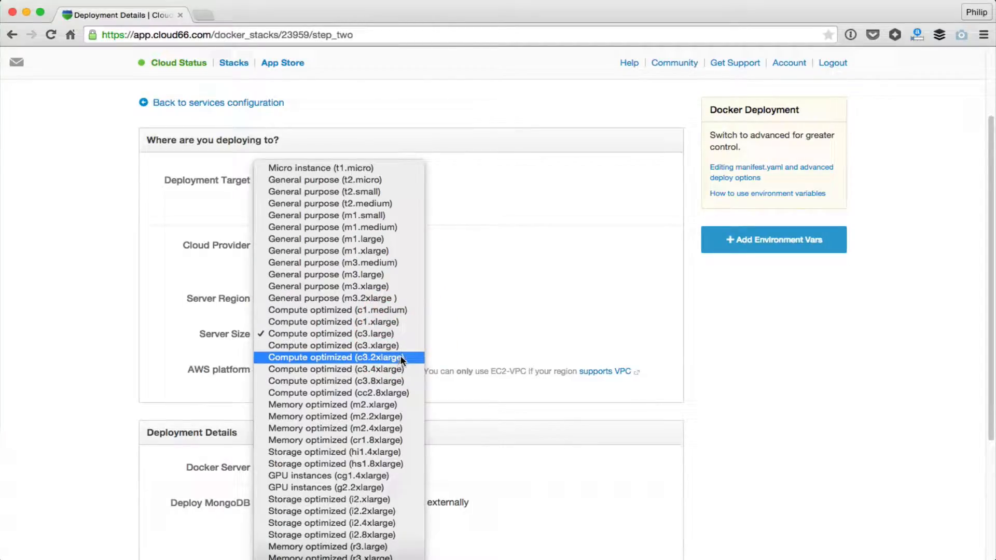
click(403, 360)
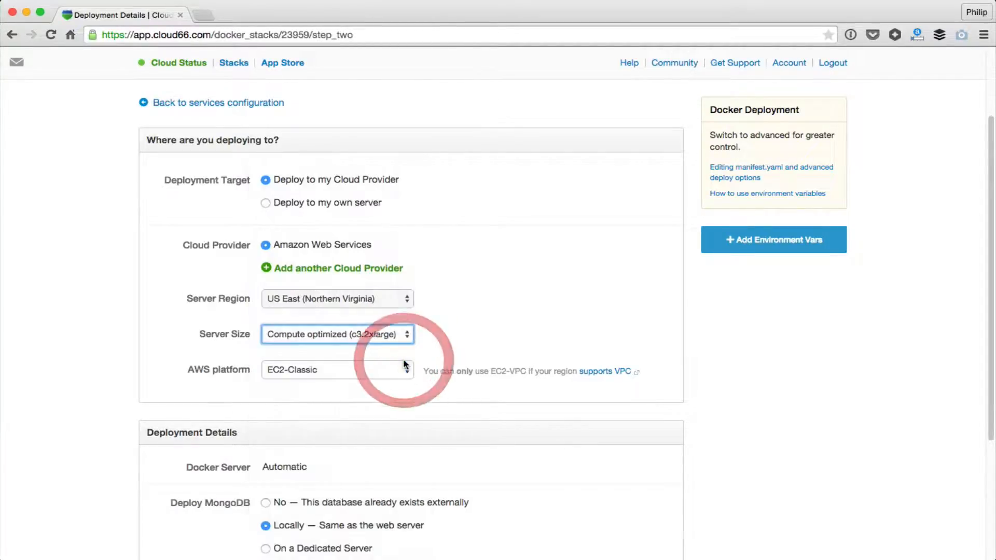
click(404, 370)
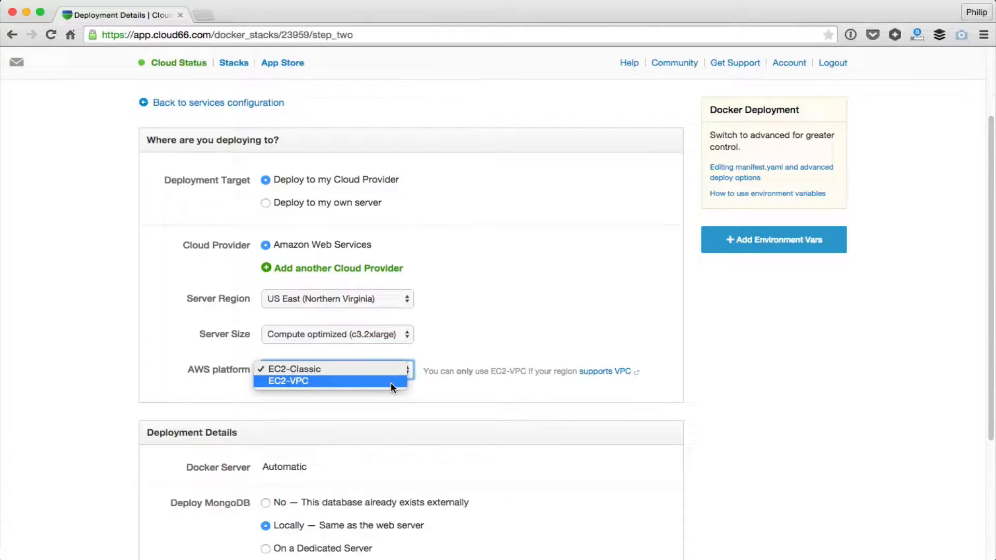
click(390, 382)
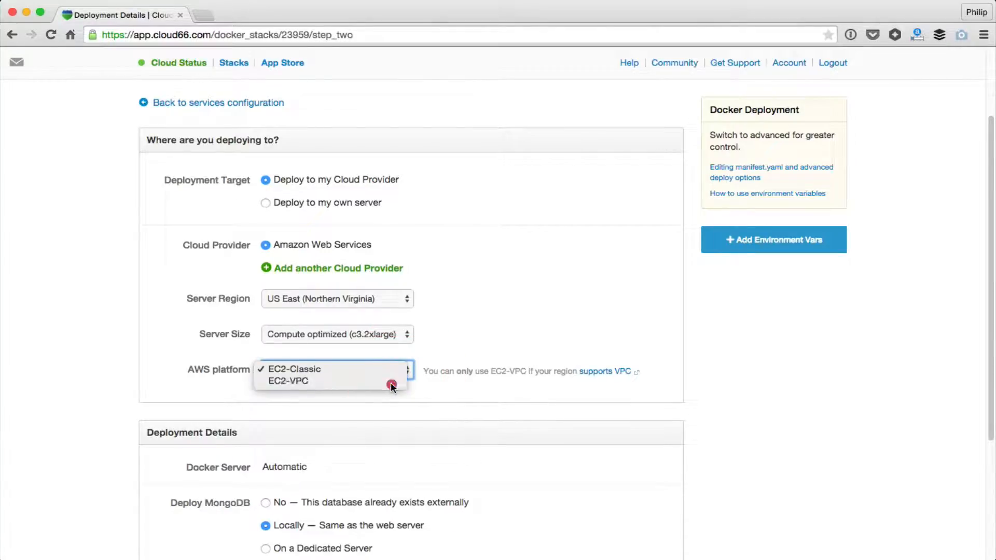
- Set MongoDB to deploy on a dedicated server in the deployment details
scroll(452, 405, down, 3)
click(453, 401)
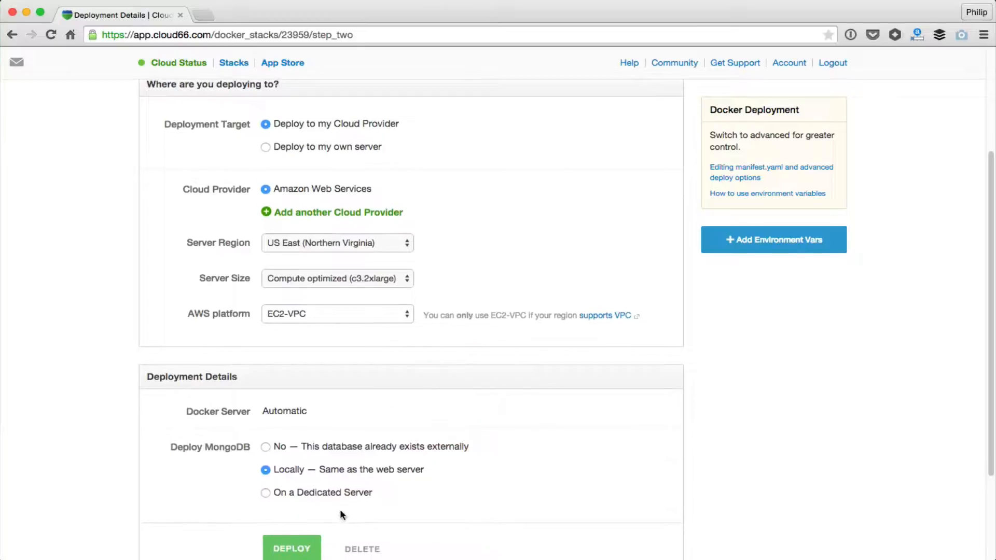
click(334, 494)
click(512, 351)
scroll(512, 350, down, 1)
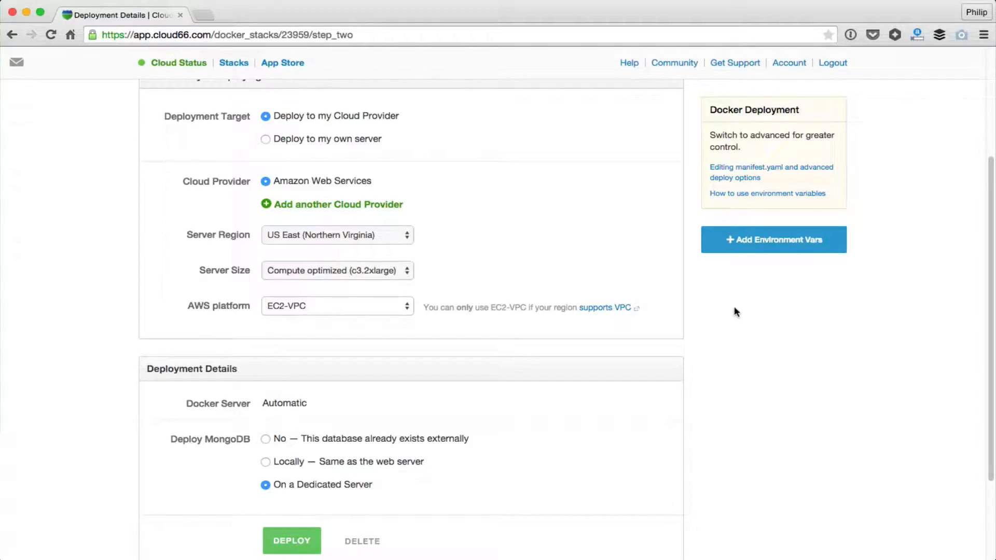
- Add a custom stack environment variable LCB_DATABASE_URI with the value {{ MONGODB_URL_INT }} and save the variables
click(775, 240)
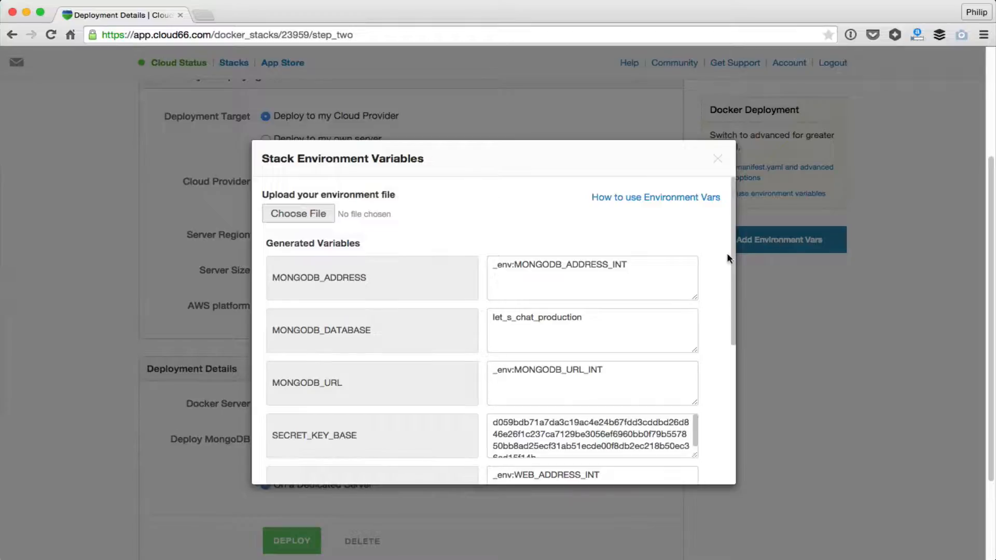
mouse_move(618, 309)
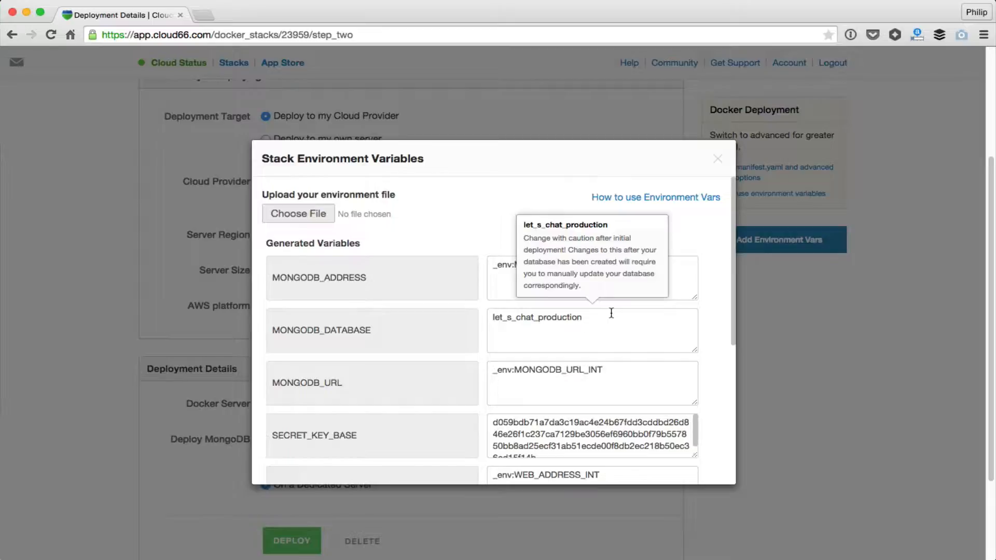
scroll(611, 313, down, 10)
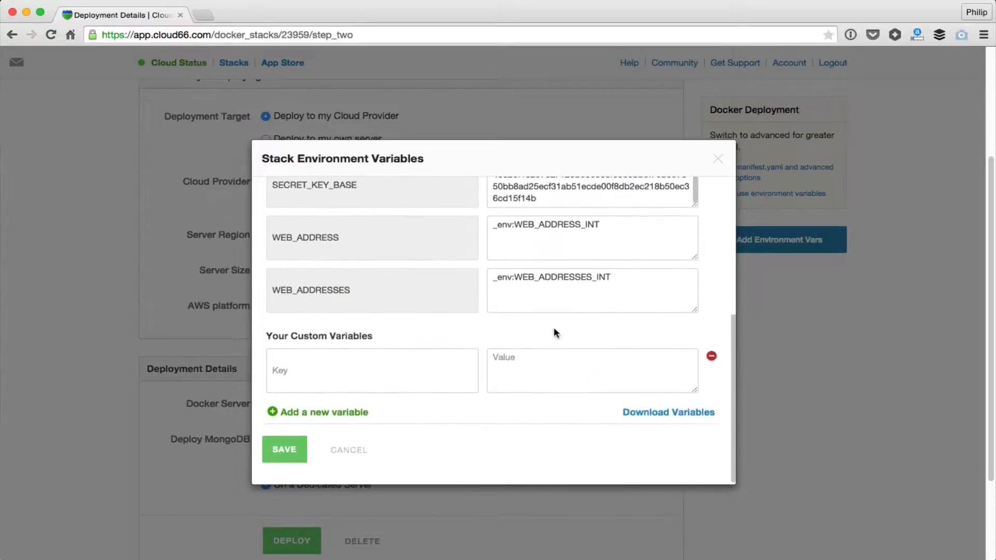
click(417, 366)
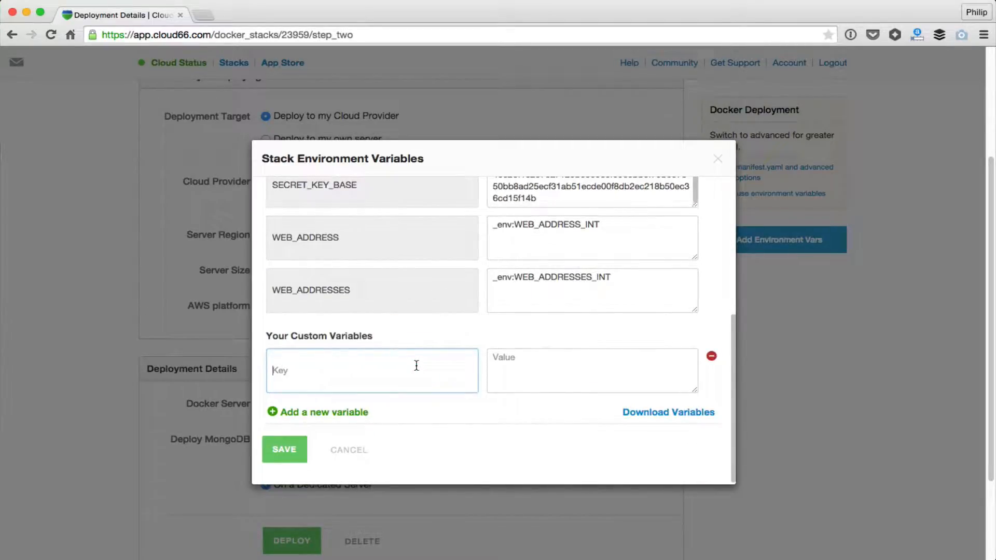
text(LCB_DATABASE_URI)
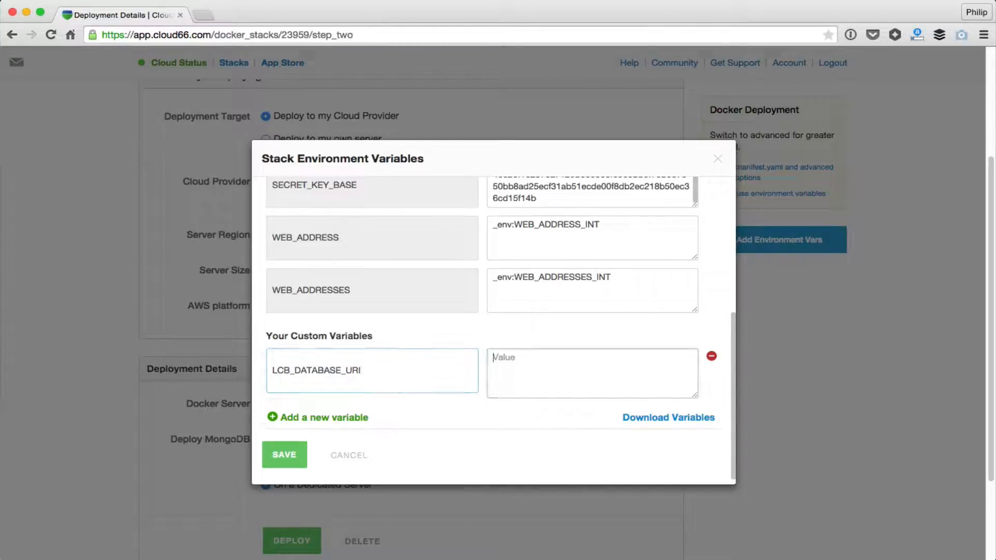
key(Tab)
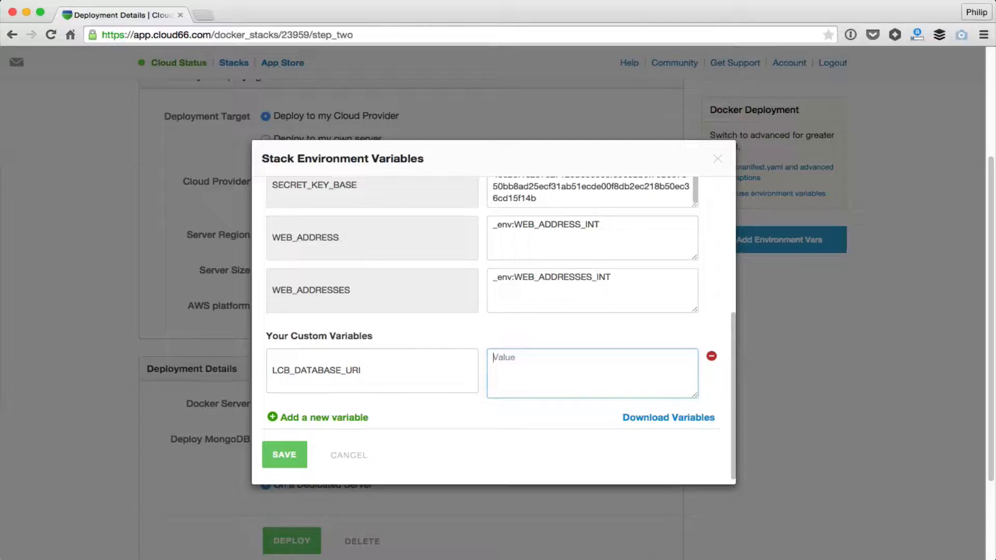
text({{ MONGODB_URL_INT }})
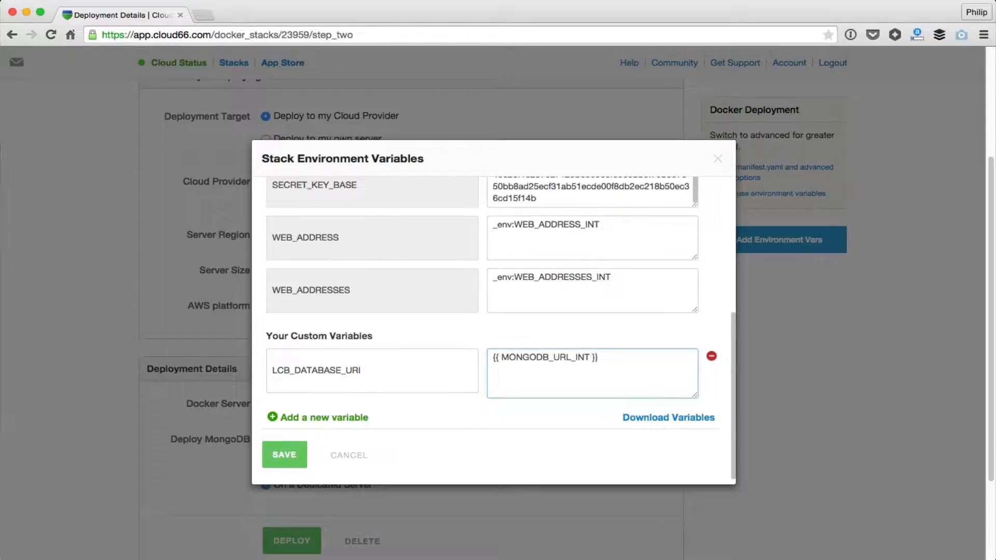
click(284, 455)
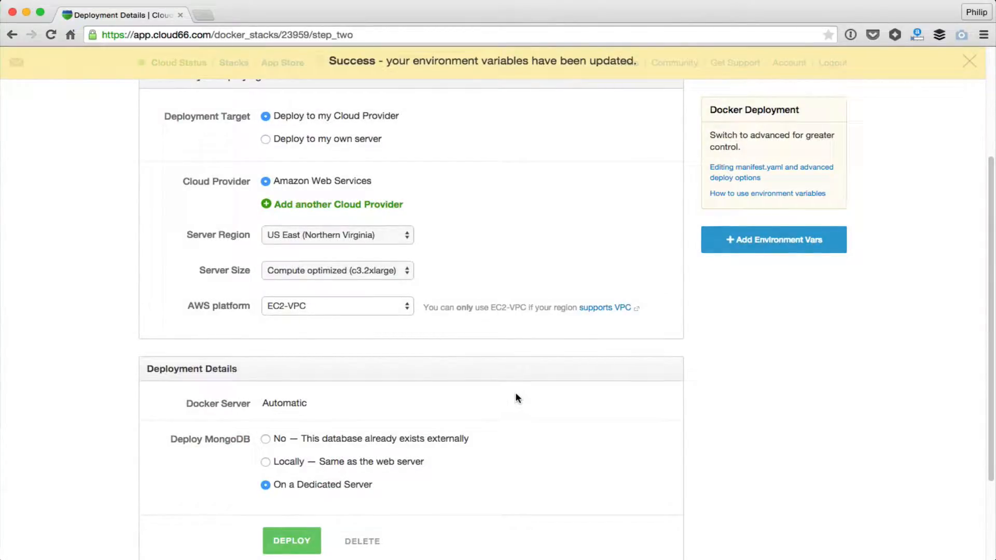
- Review the deployment settings, deploy the Let's chat stack, and follow its deployment log until the build ends
scroll(517, 398, up, 5)
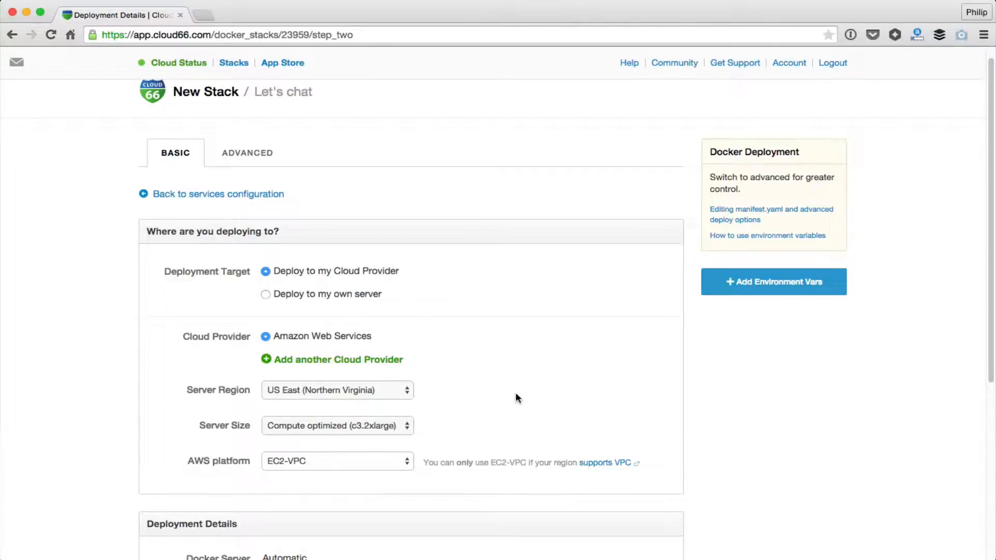
scroll(517, 398, down, 3)
scroll(517, 398, up, 3)
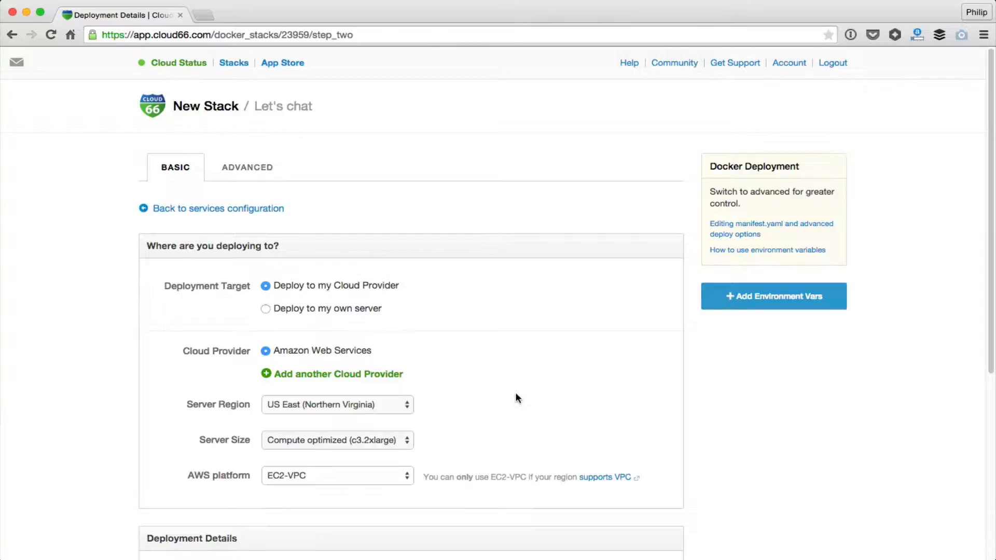
scroll(517, 398, down, 5)
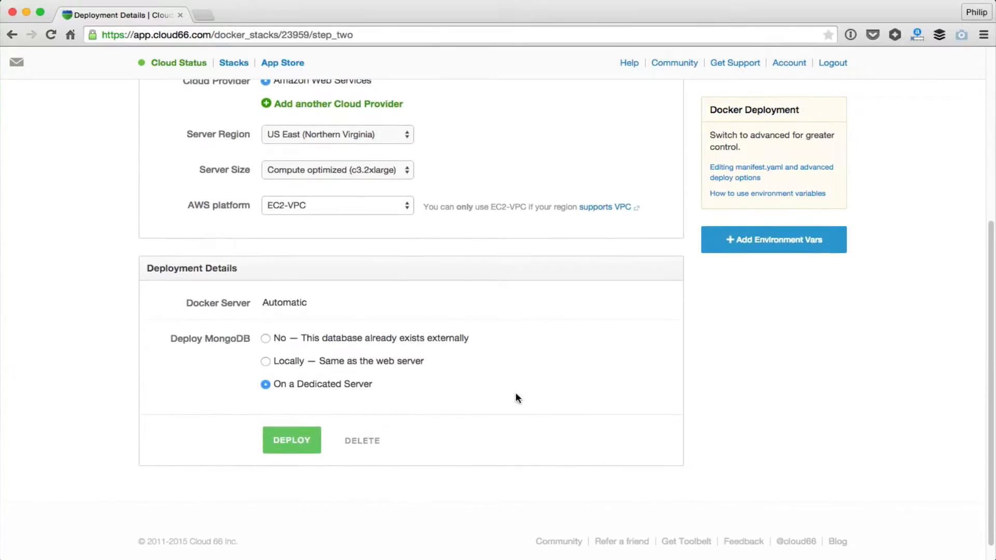
click(291, 440)
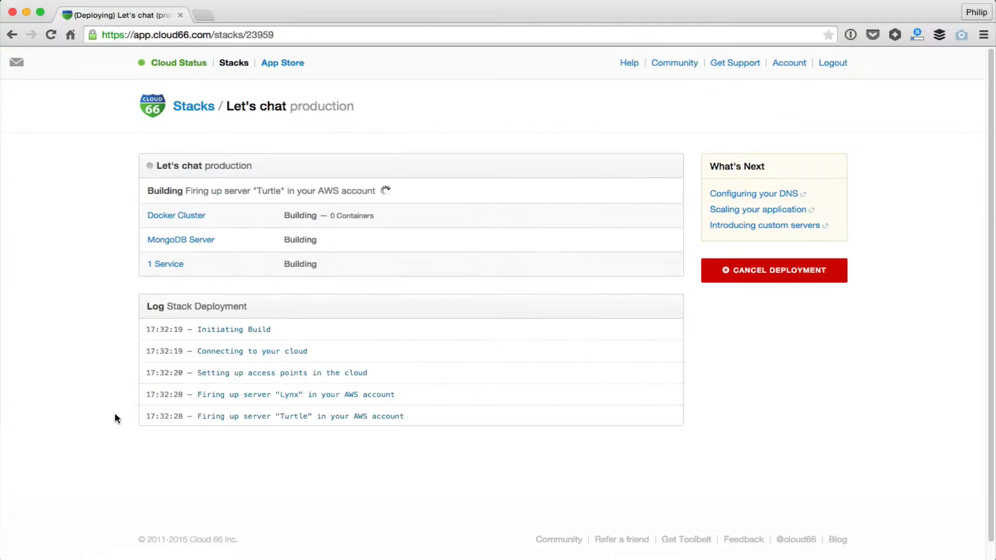
scroll(837, 425, down, 1)
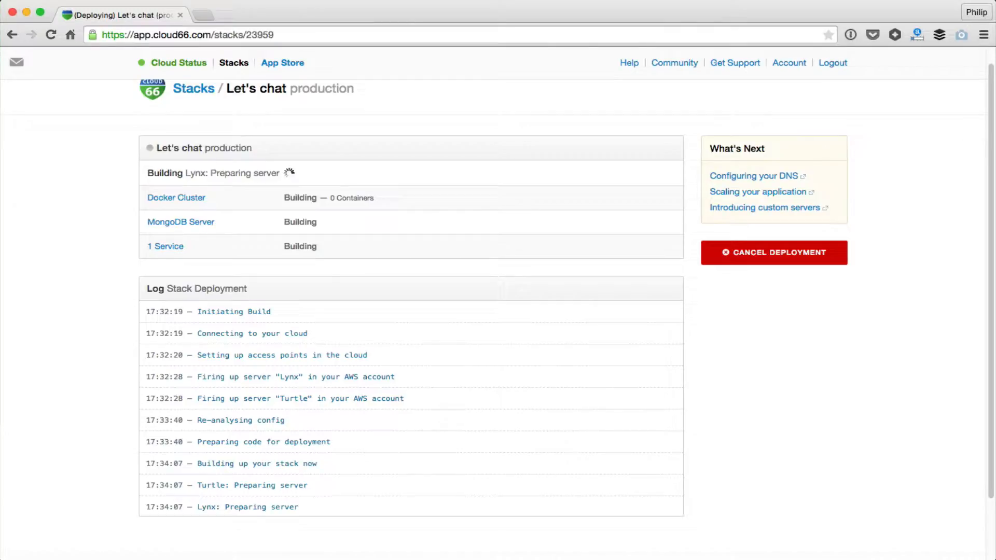
scroll(498, 311, down, 1)
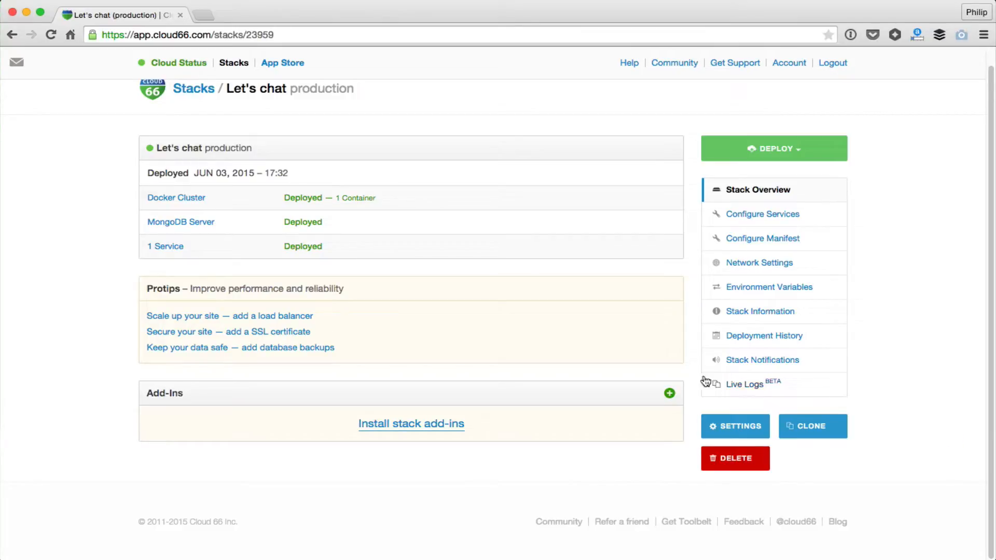
- Open the Lynx server in the Docker cluster and visit the deployed application through the server's public IP address
click(178, 199)
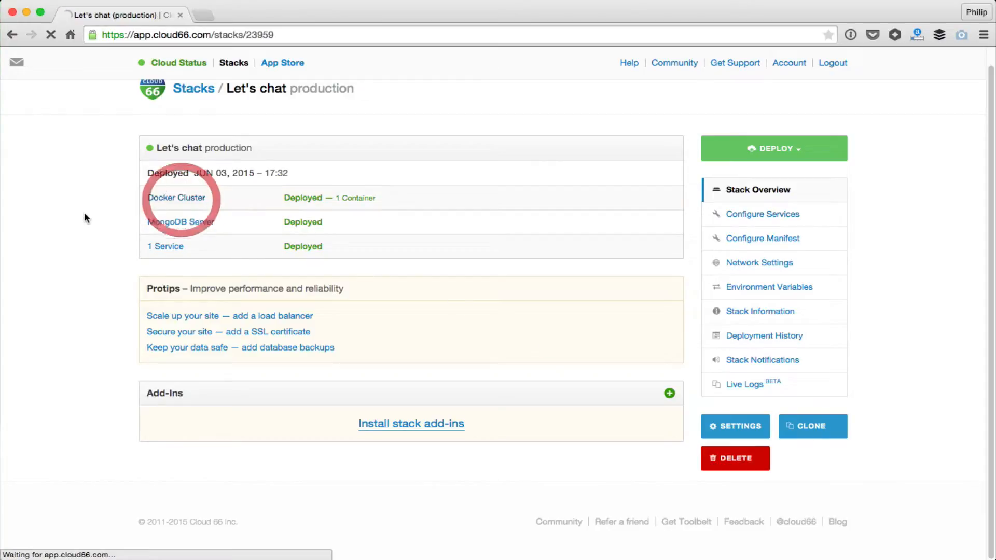
click(155, 190)
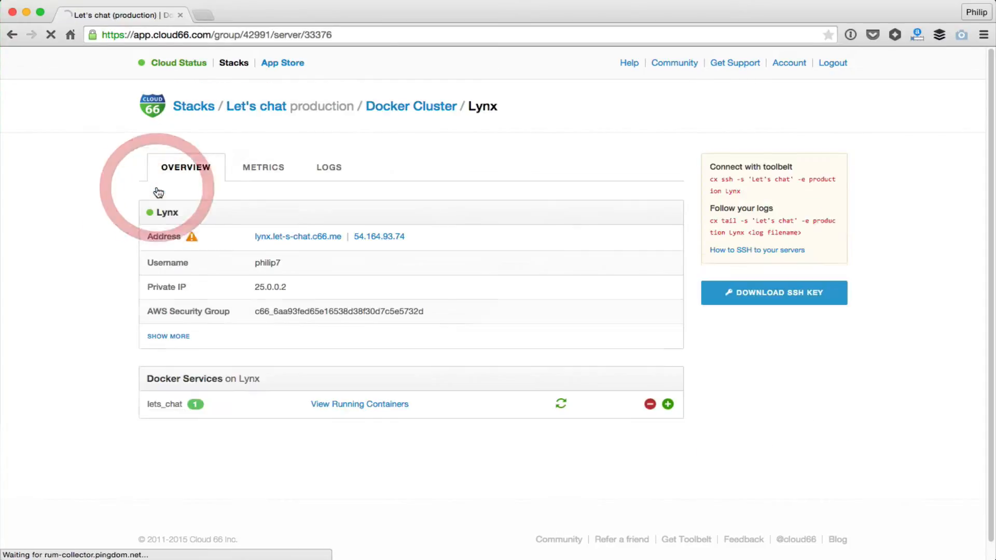
click(380, 236)
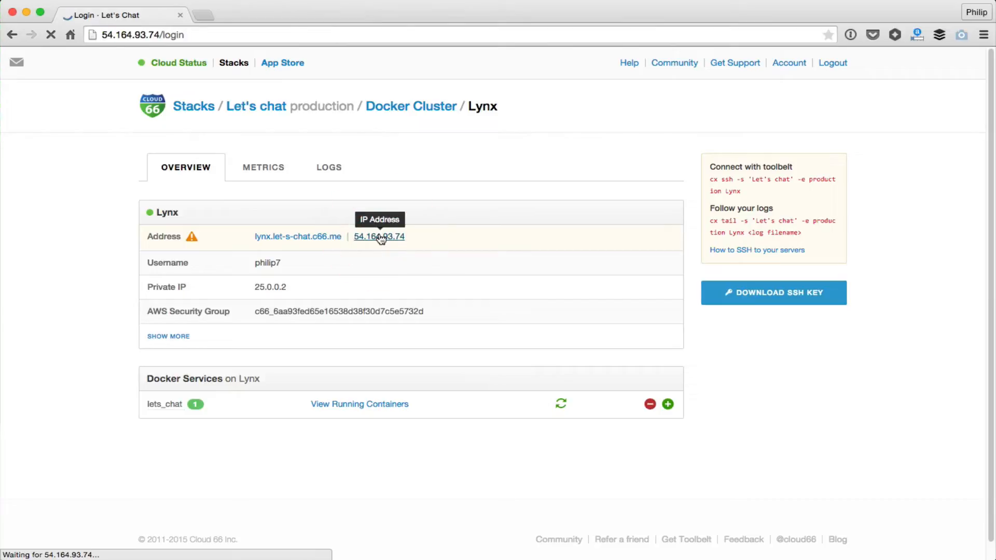